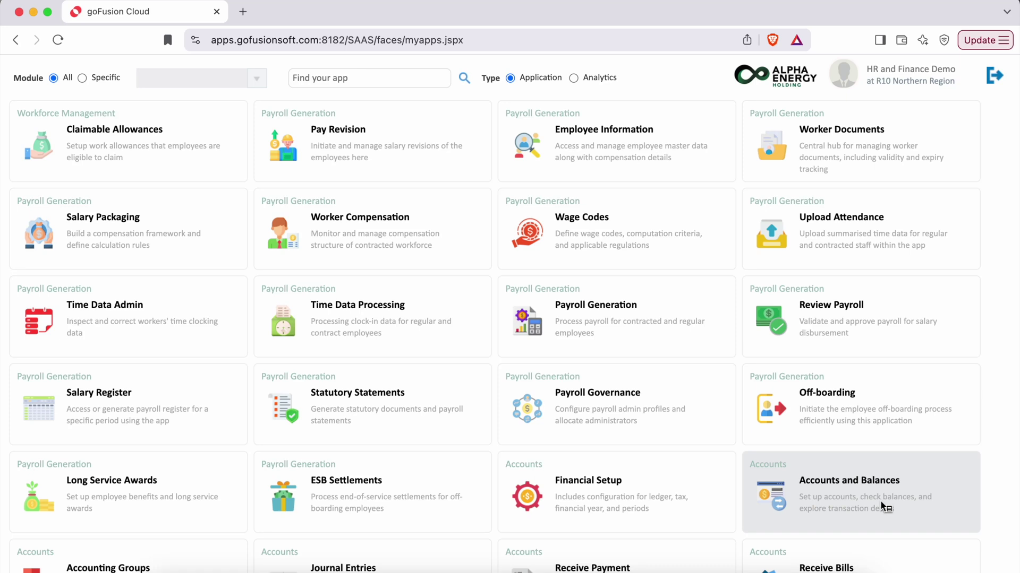
# Step: Open Accounts and Balances and view the details of Accounts Payable and the ANB current account
pyautogui.click(781, 498)
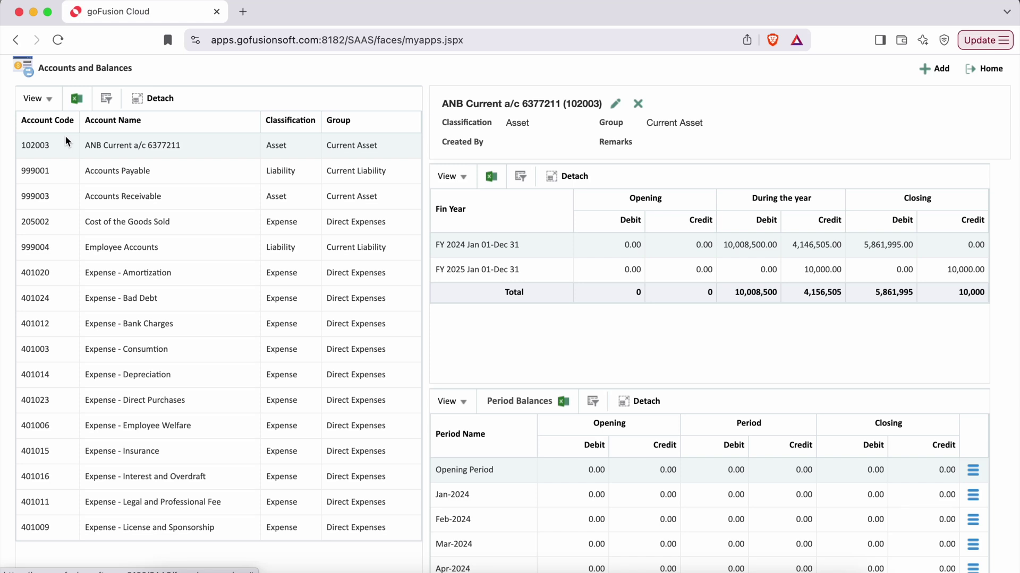
pyautogui.doubleClick(35, 171)
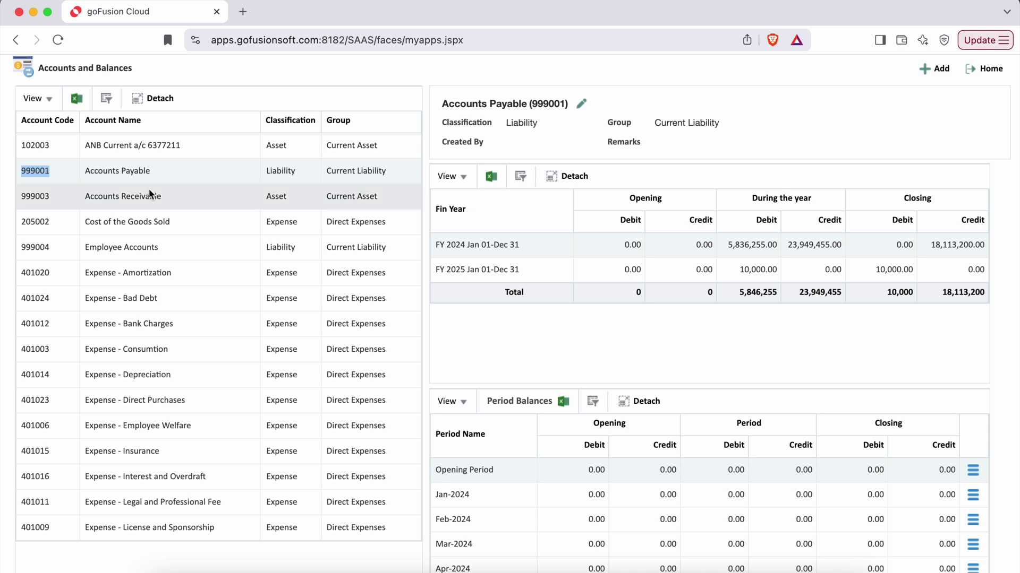
pyautogui.click(136, 145)
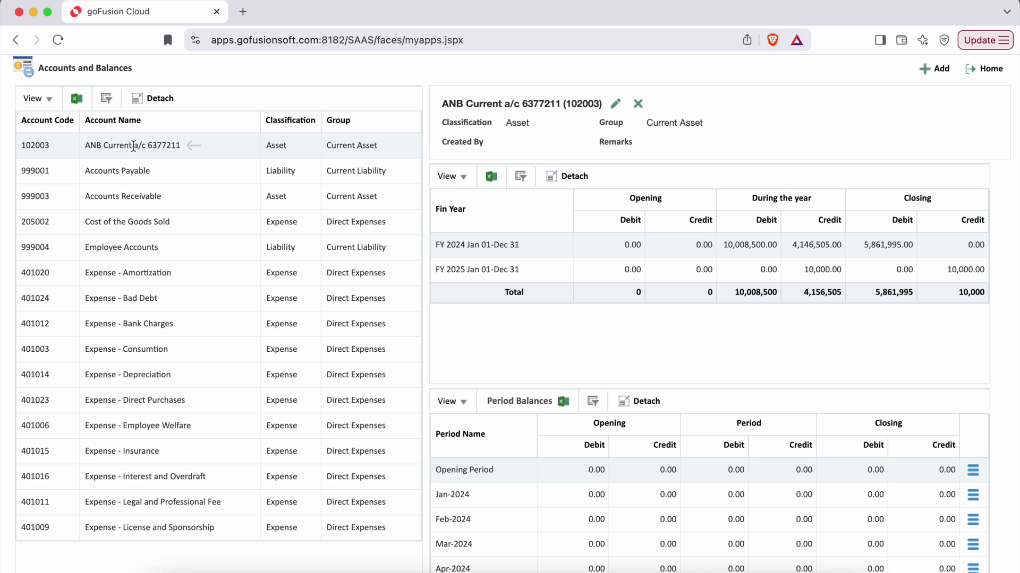
pyautogui.moveTo(443, 123); pyautogui.dragTo(491, 125)
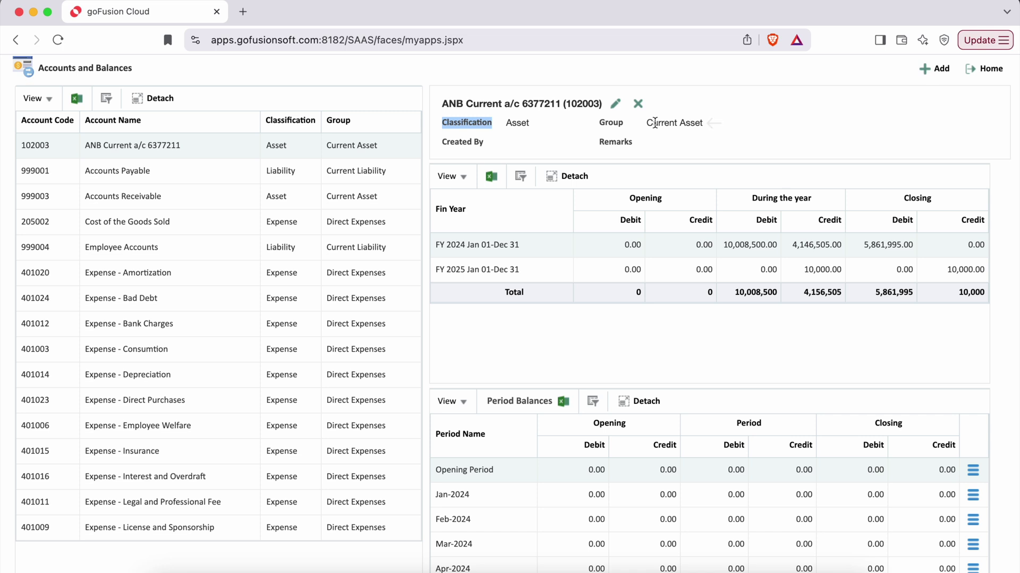
pyautogui.click(661, 144)
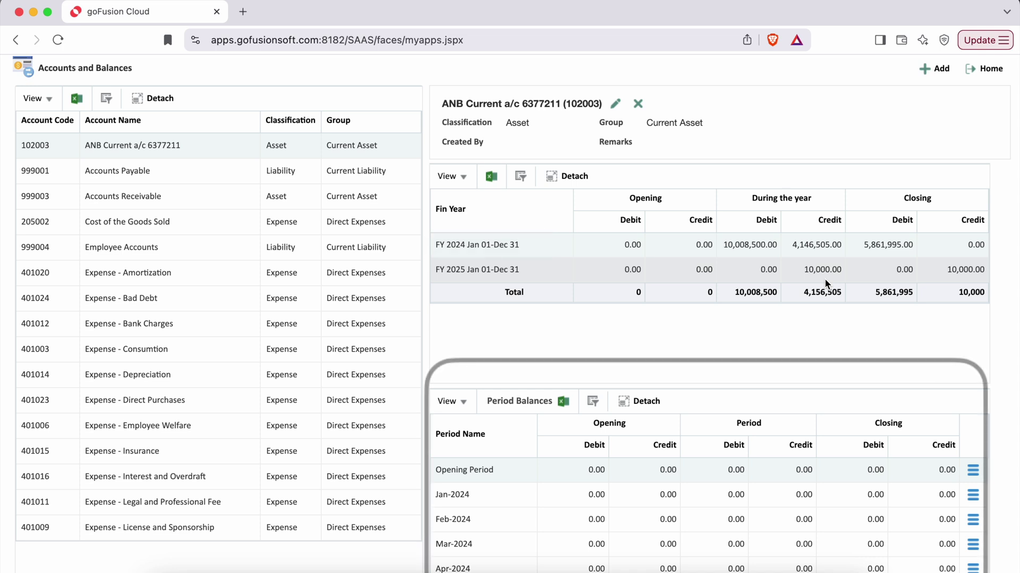
# Step: View the Dec-2024 transaction details in the ANB current account's period balances and close them
pyautogui.scroll(-1, 721, 355)
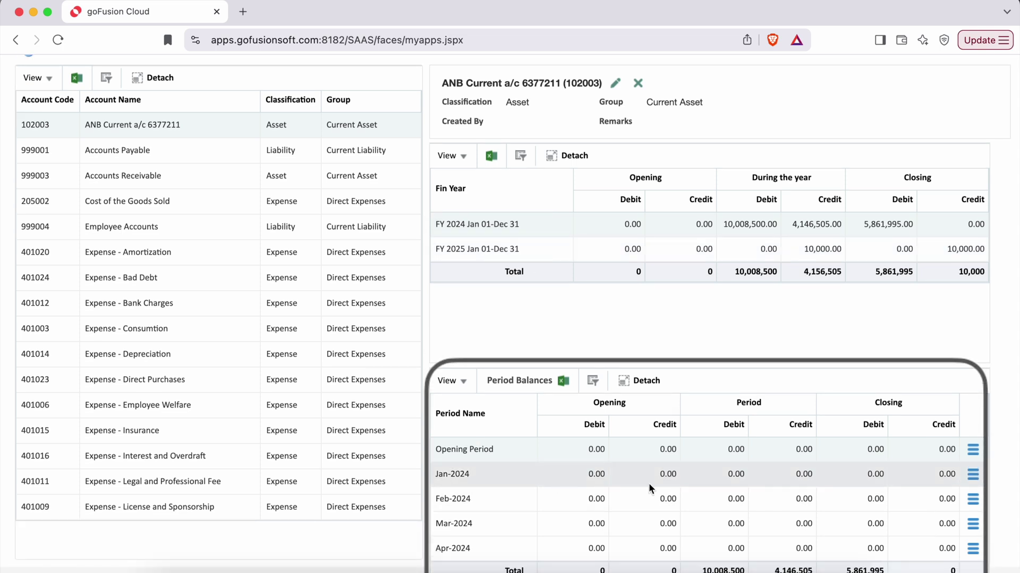
pyautogui.scroll(-5, 652, 486)
pyautogui.scroll(-1, 651, 486)
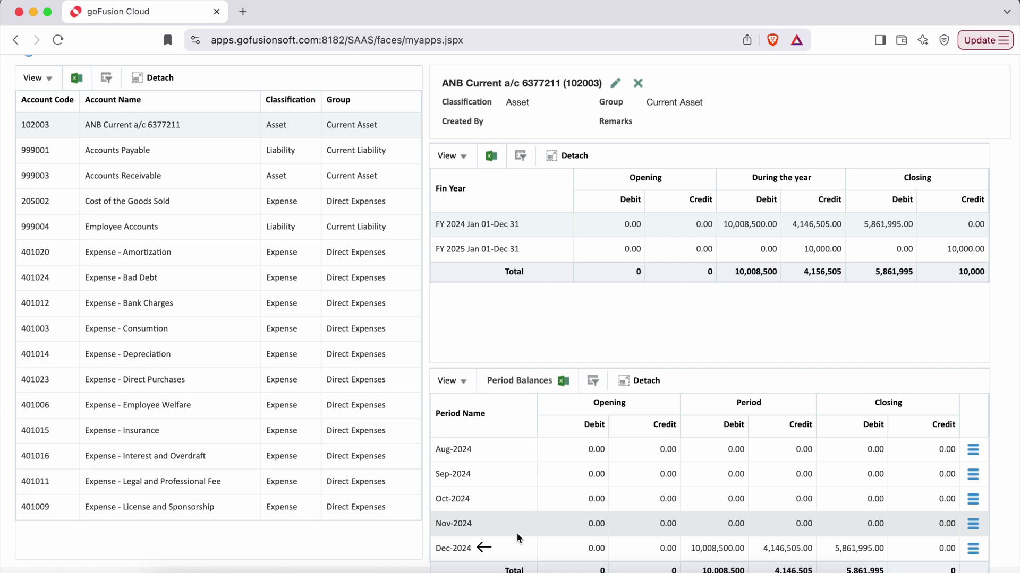
pyautogui.click(975, 550)
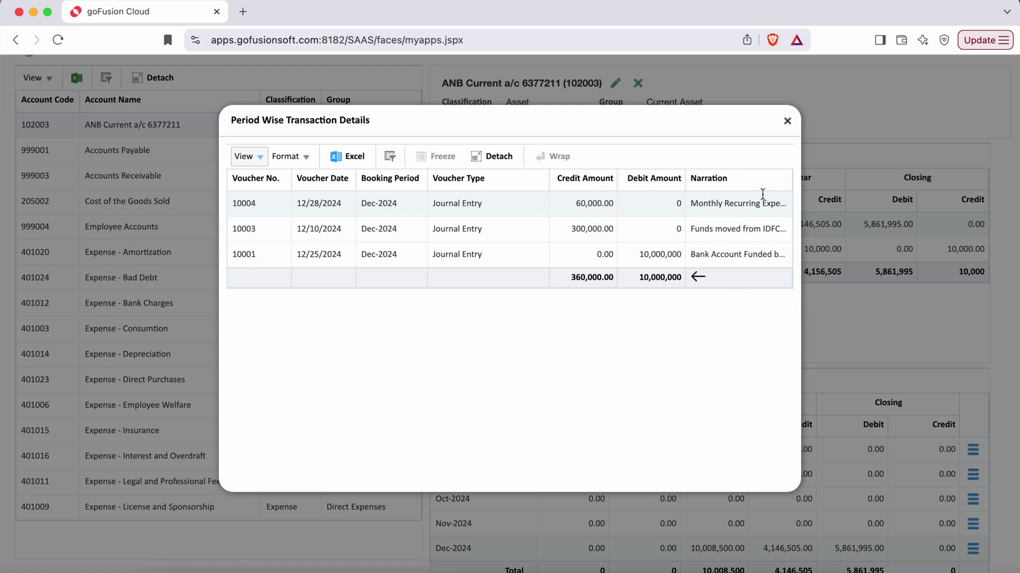
pyautogui.click(788, 121)
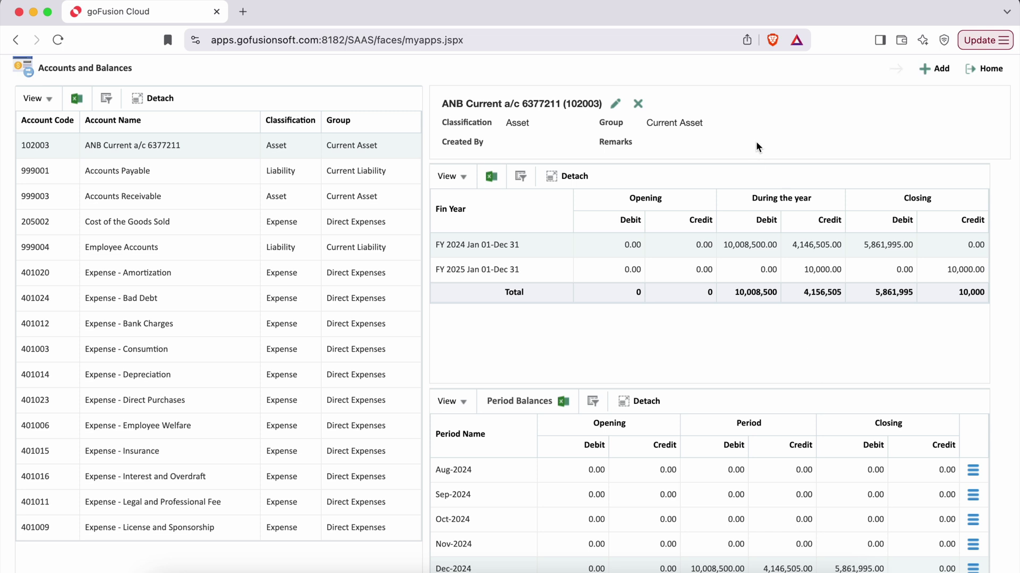
# Step: Add a new natural account with code 405006 and the name Visa and Stamp Expenses
pyautogui.click(934, 69)
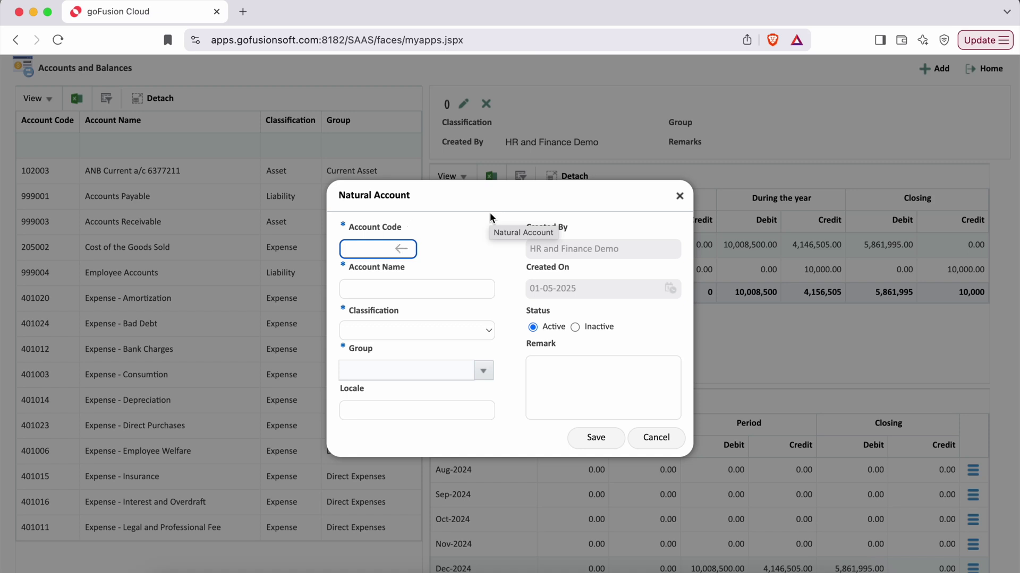
pyautogui.write('4050')
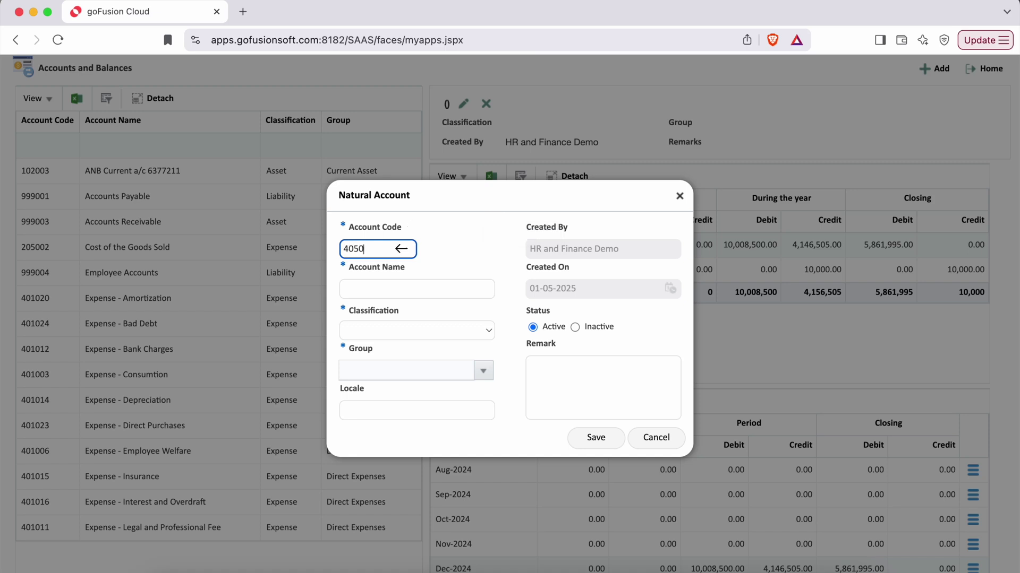
pyautogui.write('06')
pyautogui.click(417, 289)
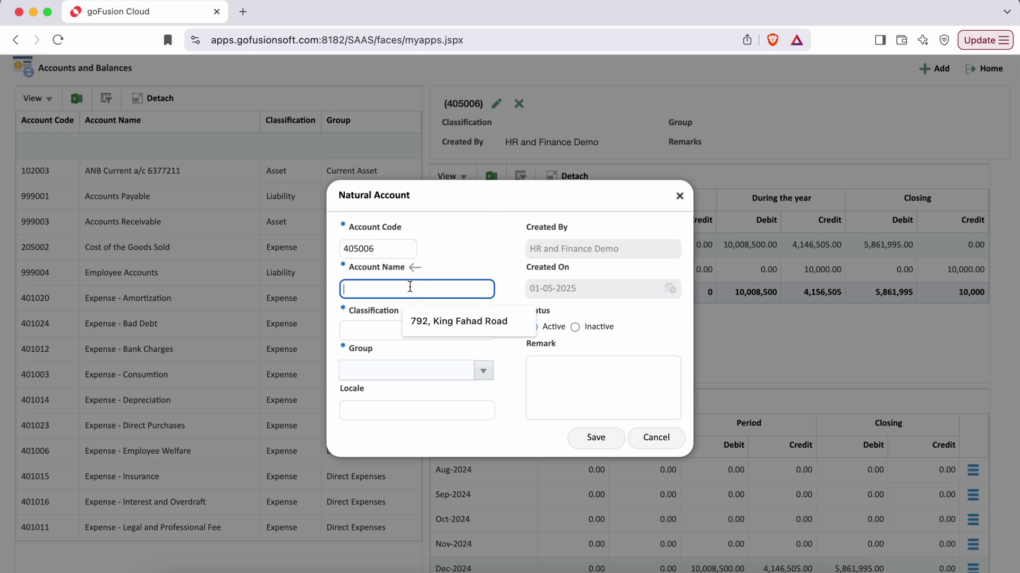
pyautogui.write('Visa an')
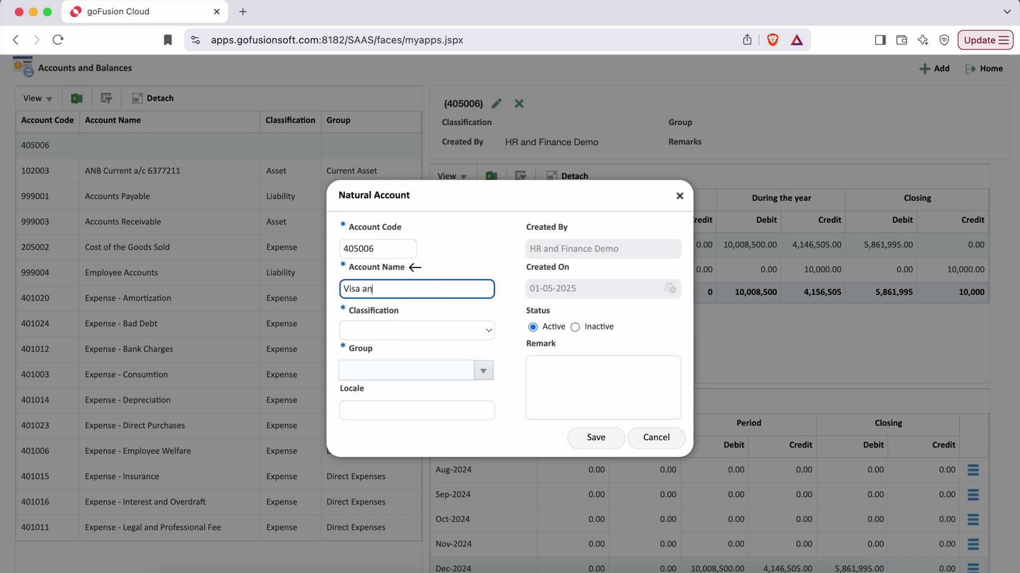
pyautogui.write('d Stamp Expenses')
pyautogui.click(467, 253)
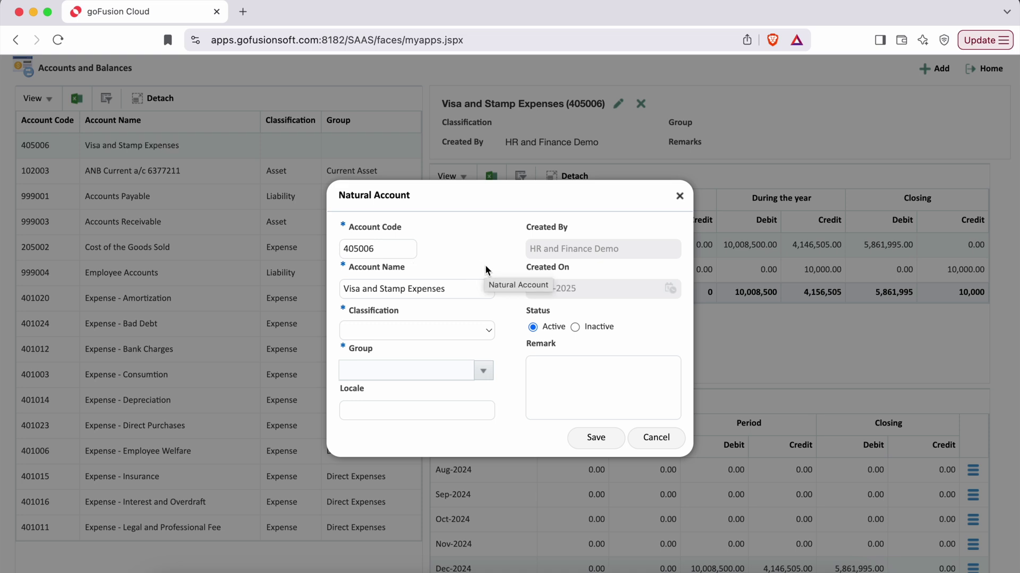
# Step: Classify the new account as Expense and assign it to the Indirect Expenses group
pyautogui.moveTo(339, 267); pyautogui.dragTo(407, 271)
pyautogui.moveTo(344, 228); pyautogui.dragTo(409, 229)
pyautogui.moveTo(341, 311); pyautogui.dragTo(403, 311)
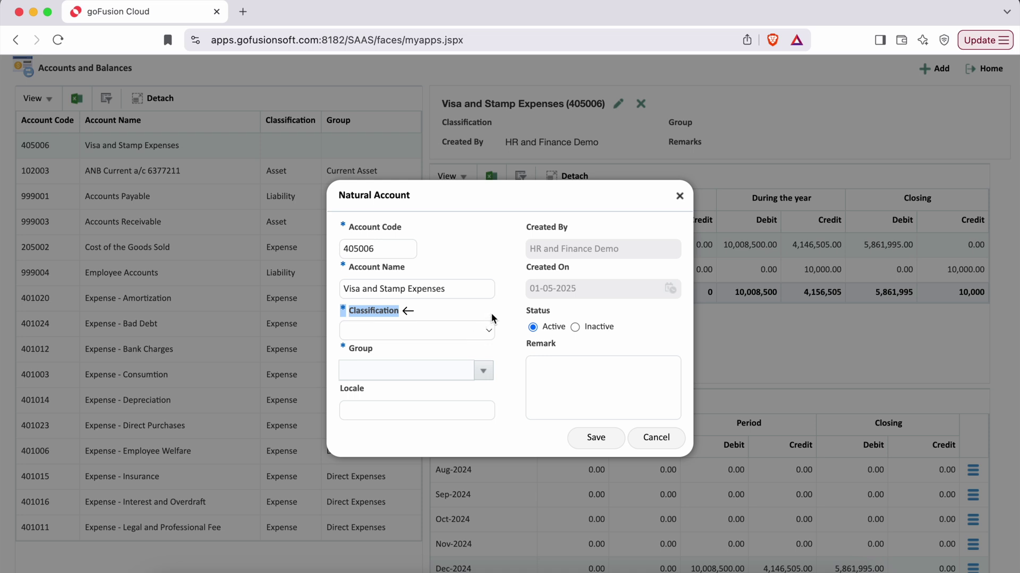
pyautogui.click(489, 335)
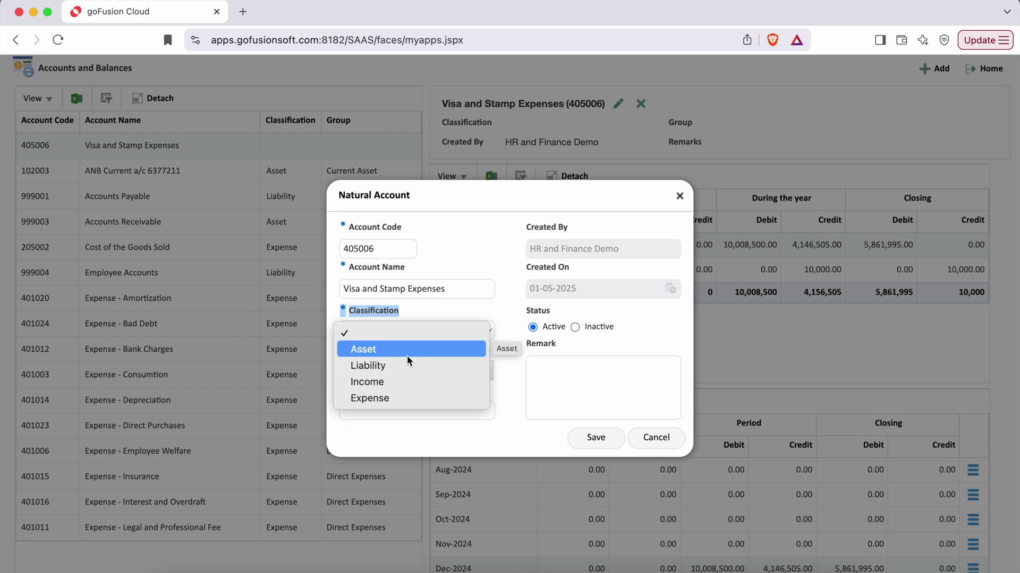
pyautogui.click(394, 399)
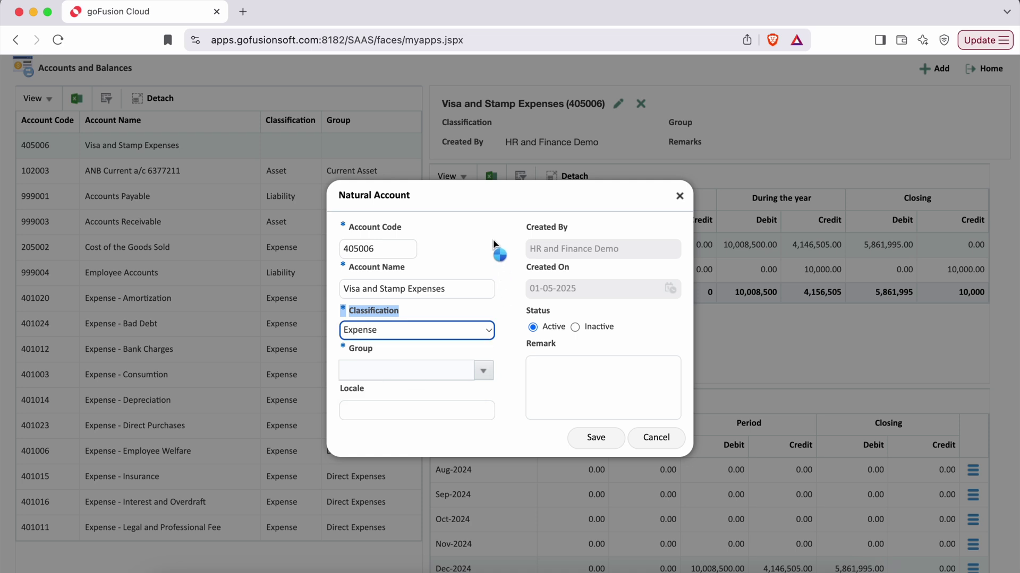
pyautogui.click(484, 372)
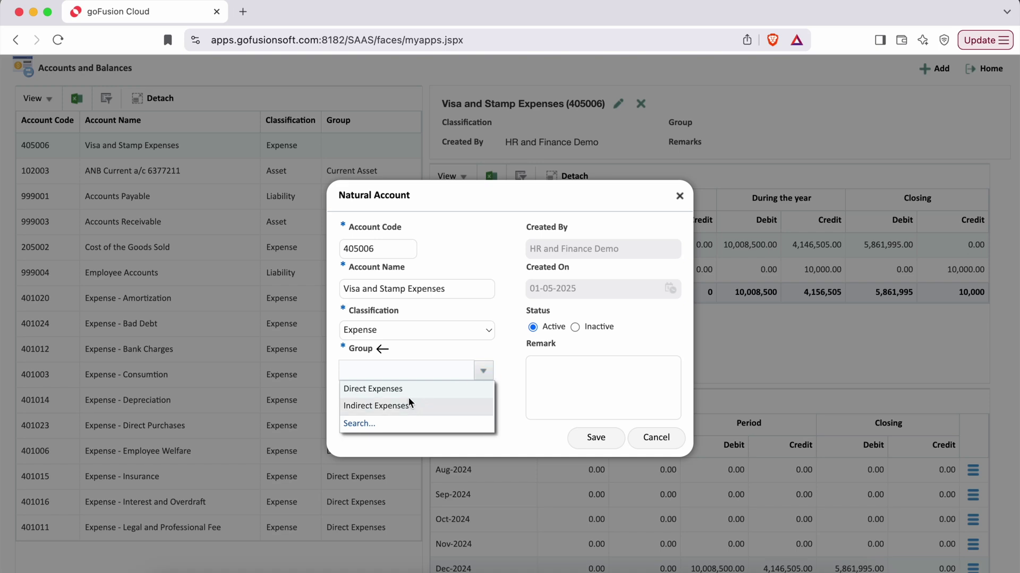
pyautogui.click(388, 406)
pyautogui.click(518, 425)
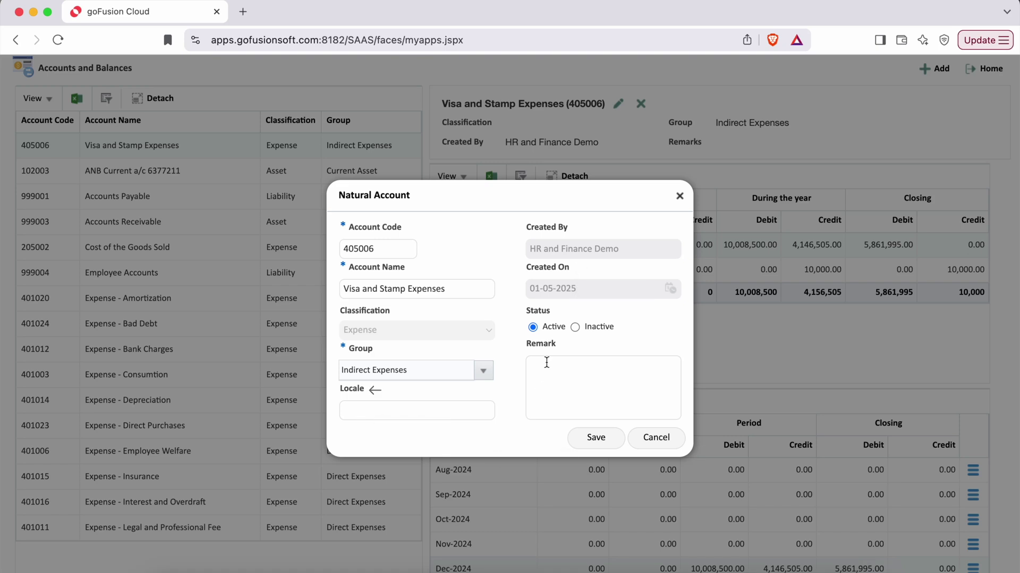
# Step: Check the new account's Remark and Status fields and save the account
pyautogui.moveTo(523, 345); pyautogui.dragTo(585, 347)
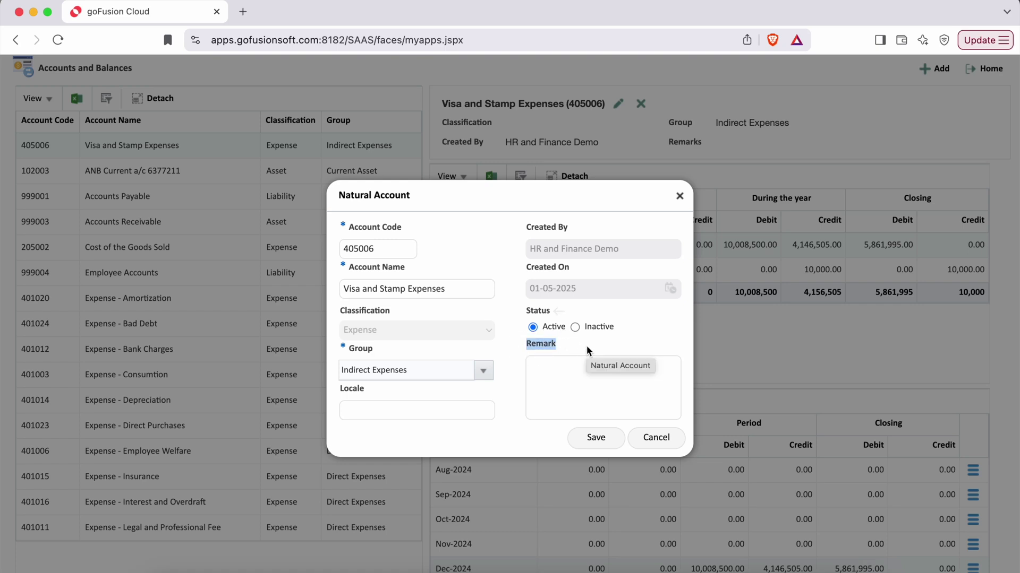
pyautogui.moveTo(522, 312); pyautogui.dragTo(552, 312)
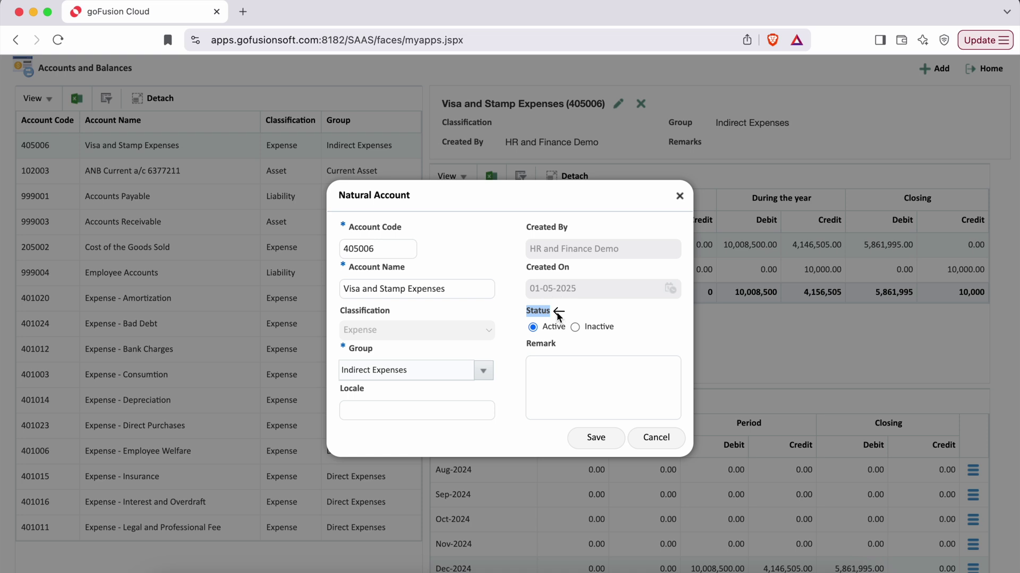
pyautogui.click(667, 324)
pyautogui.click(594, 442)
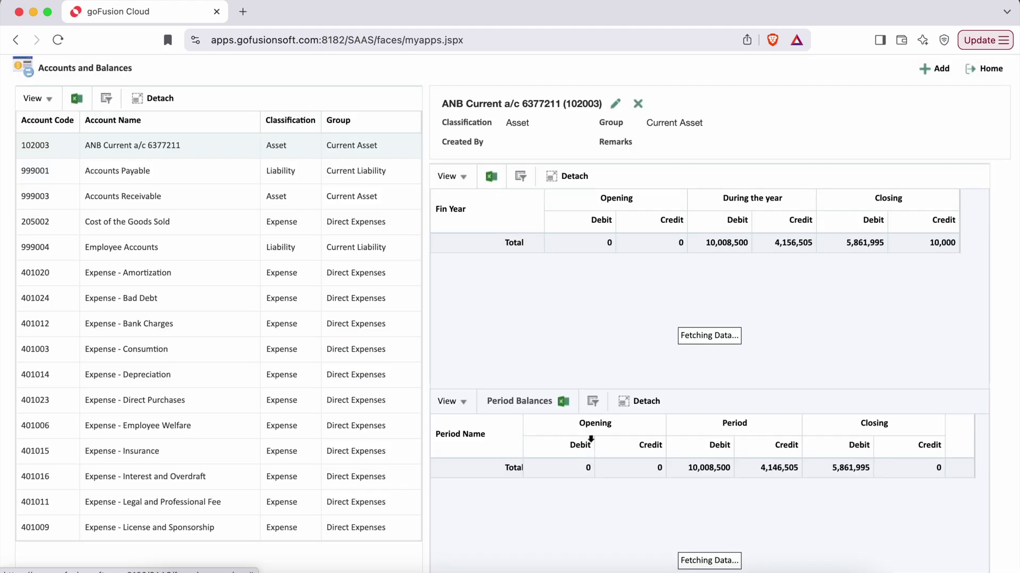
# Step: Filter the account list by the name "Visa" and view the Visa and Stamp Expenses account
pyautogui.click(106, 102)
pyautogui.write('Visa')
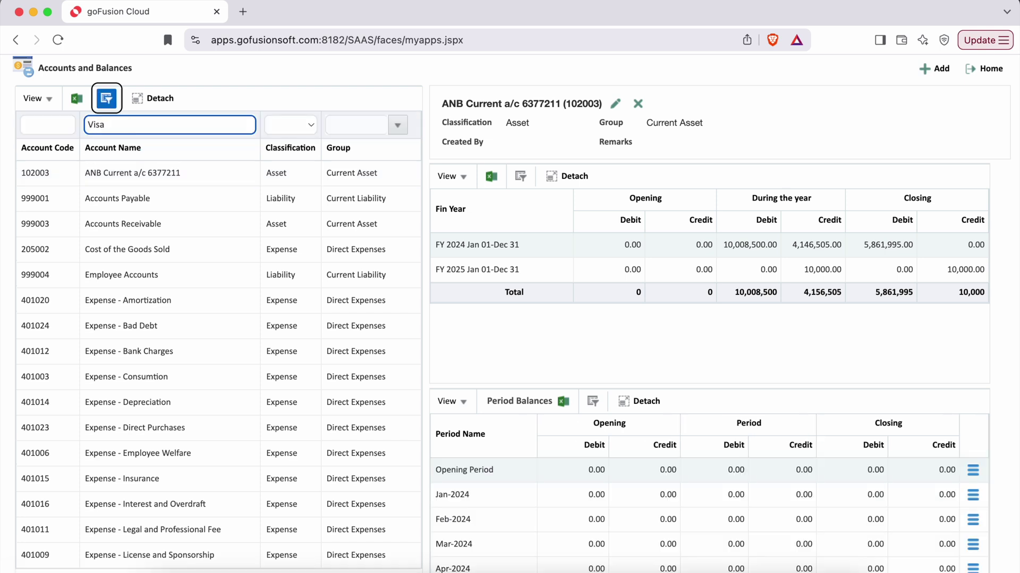
pyautogui.click(120, 174)
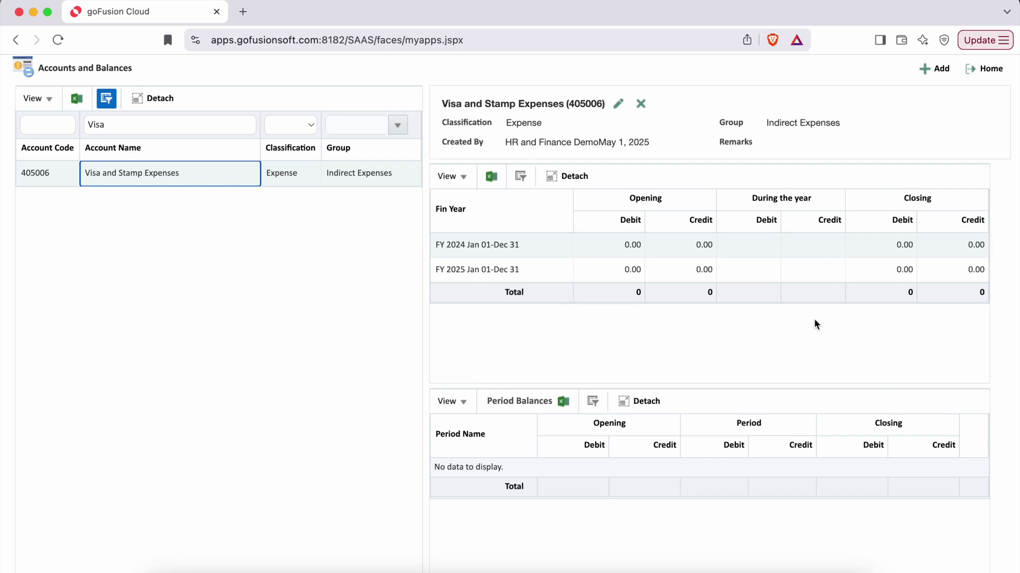
# Step: Clear the account name filter to list all accounts again
pyautogui.doubleClick(113, 126)
pyautogui.press('BackSpace')
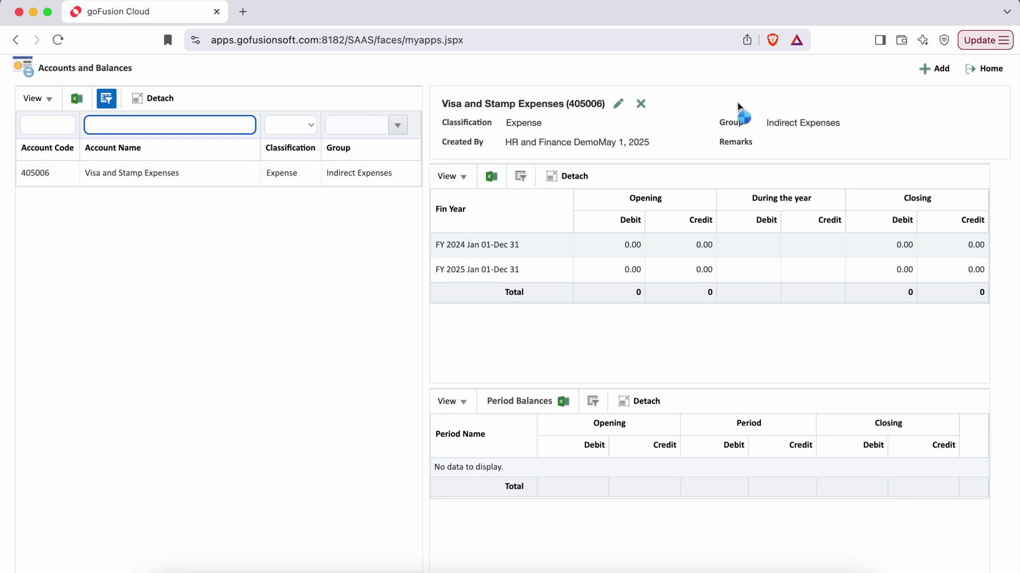
pyautogui.press('Return')
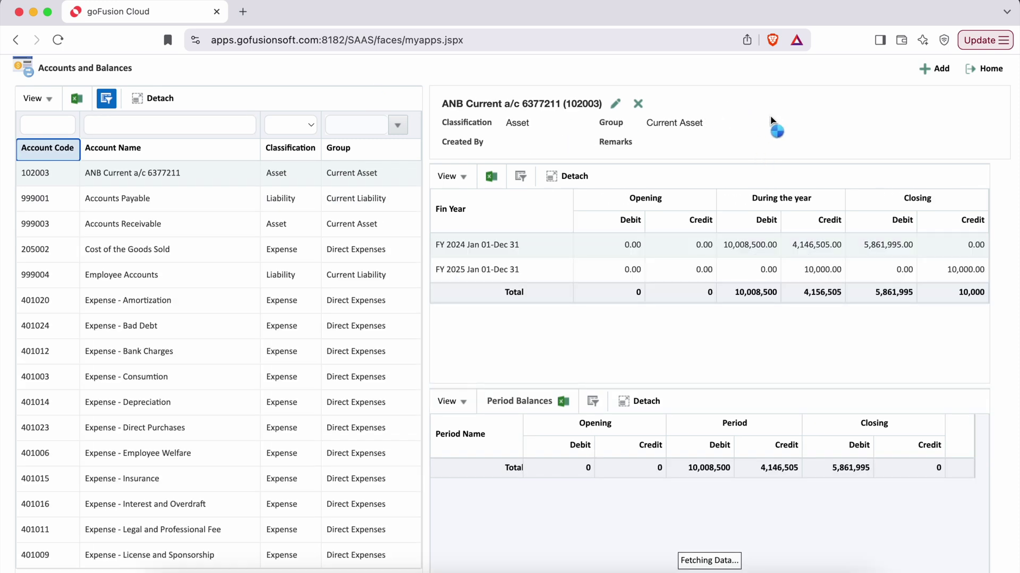